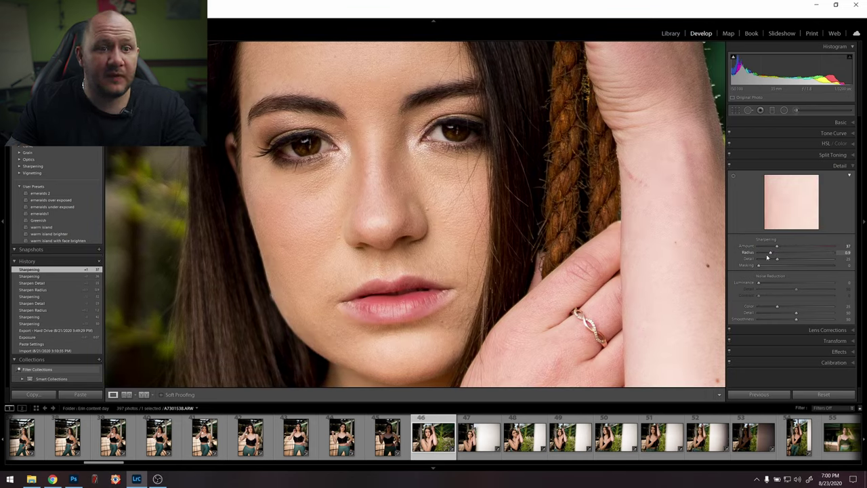
Step: Compare low and high sharpening Radius values with the greyscale edge preview, and set the Radius to 0.9
left_click_drag(769, 253, 732, 257)
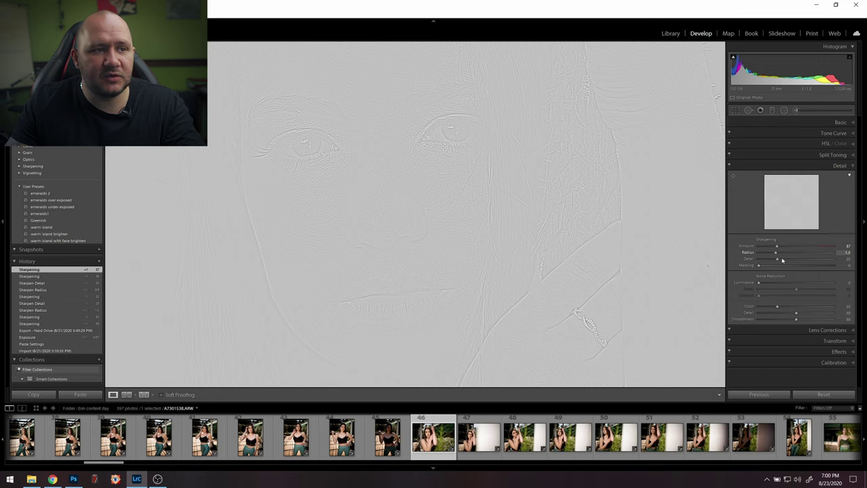
left_click_drag(813, 261, 768, 262)
left_click(611, 228)
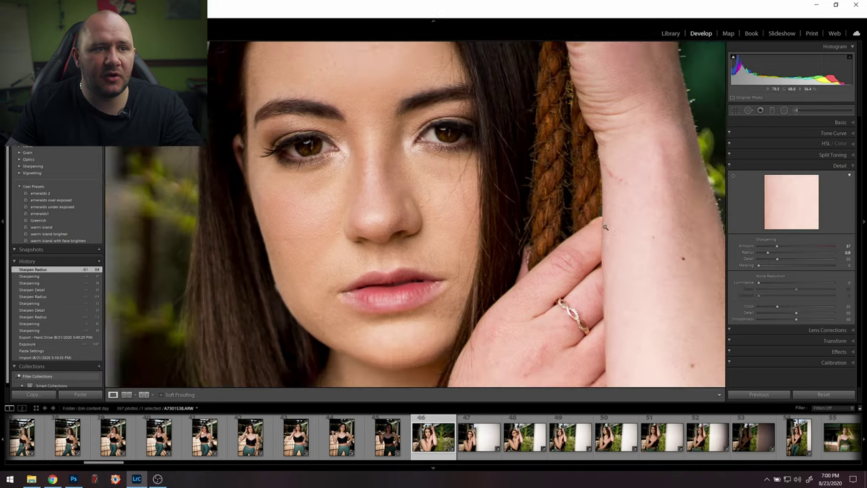
left_click_drag(447, 138, 544, 235)
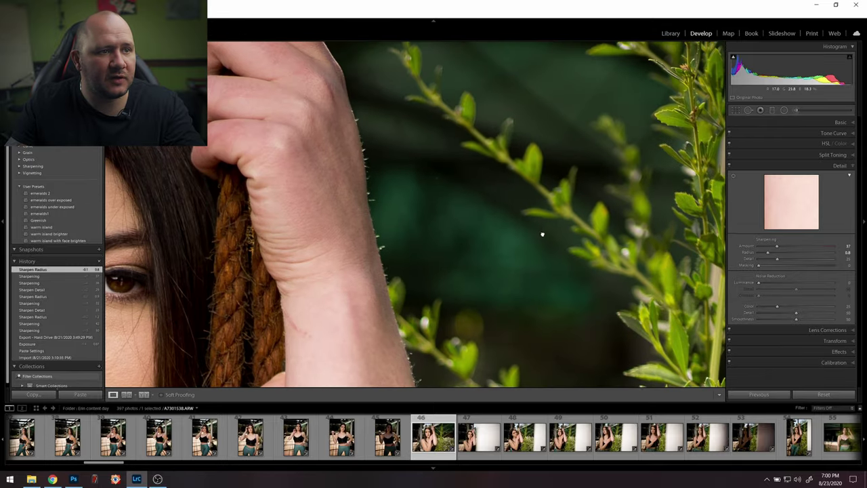
left_click_drag(769, 254, 844, 260)
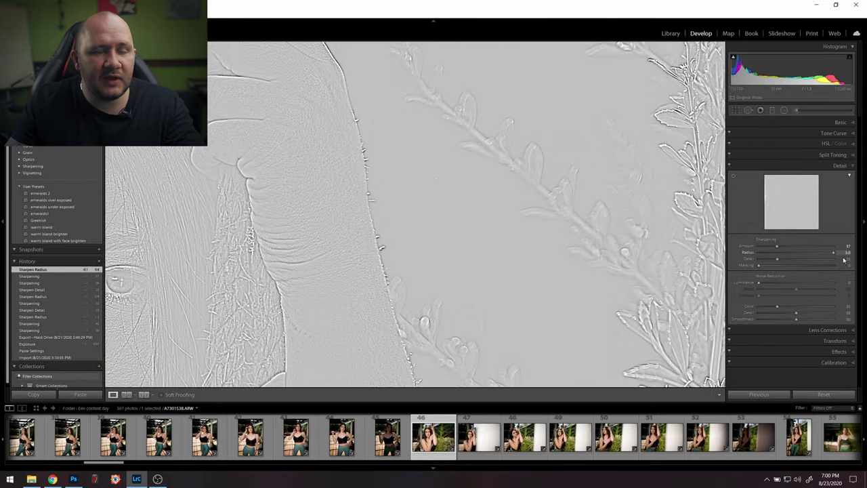
left_click_drag(767, 261, 786, 256)
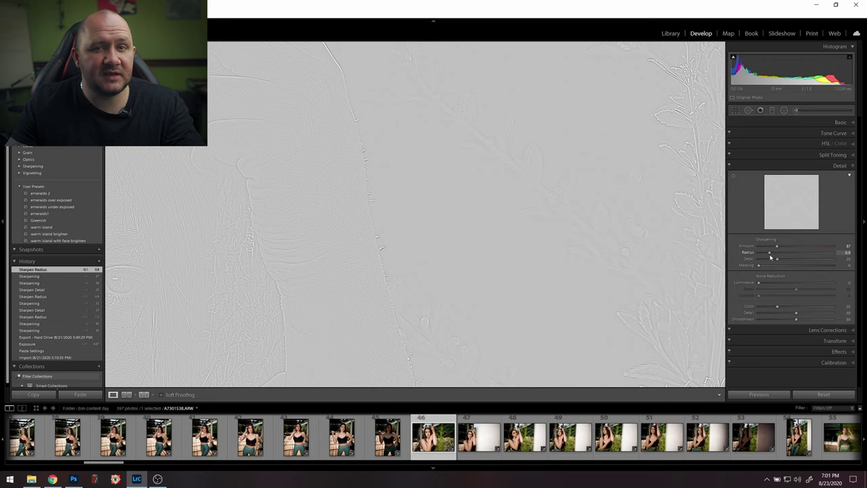
left_click_drag(771, 257, 791, 261)
Step: Set the sharpening Detail to 21 and Amount to 43 while checking the woman's face
left_click(338, 216)
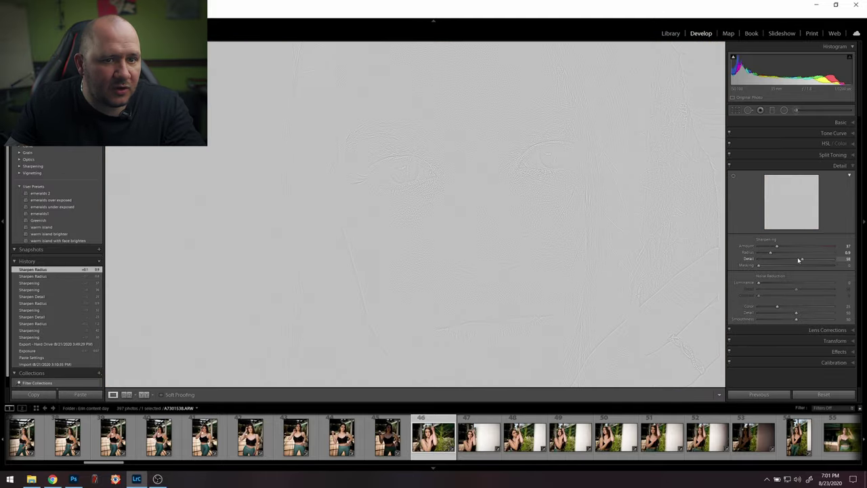
left_click_drag(776, 260, 772, 251)
left_click_drag(780, 247, 778, 271)
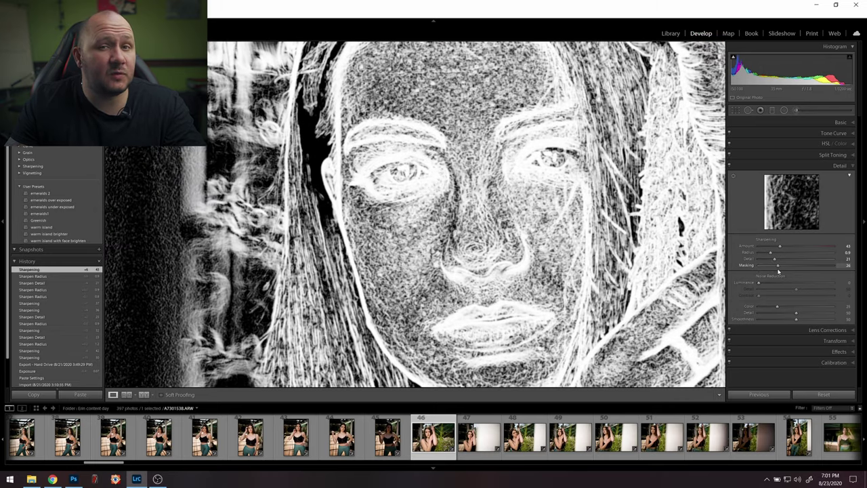
Step: Set the sharpening Masking to 88 using the black-and-white mask preview, so that mainly the edges are sharpened
left_click_drag(778, 271, 824, 272)
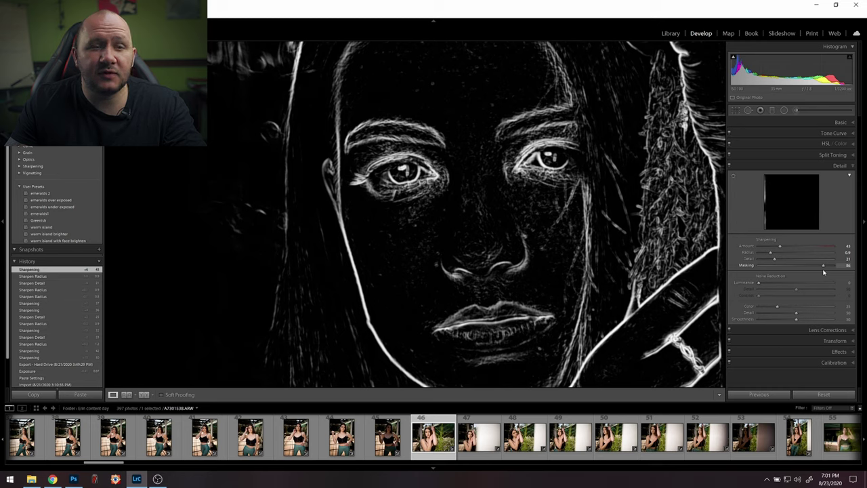
left_click_drag(820, 272, 812, 273)
left_click_drag(635, 233, 484, 258)
left_click(712, 256)
key("alt")
mouse_move(811, 269)
left_mouse_down()
mouse_move(759, 265)
mouse_move(824, 268)
left_mouse_up()
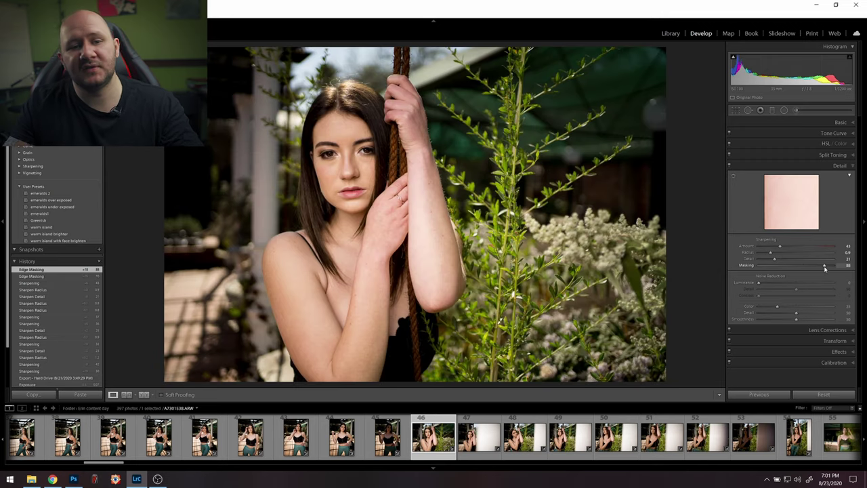
Step: Open the export settings for the photo and choose Standard as the output sharpening amount
right_click(516, 352)
mouse_move(590, 421)
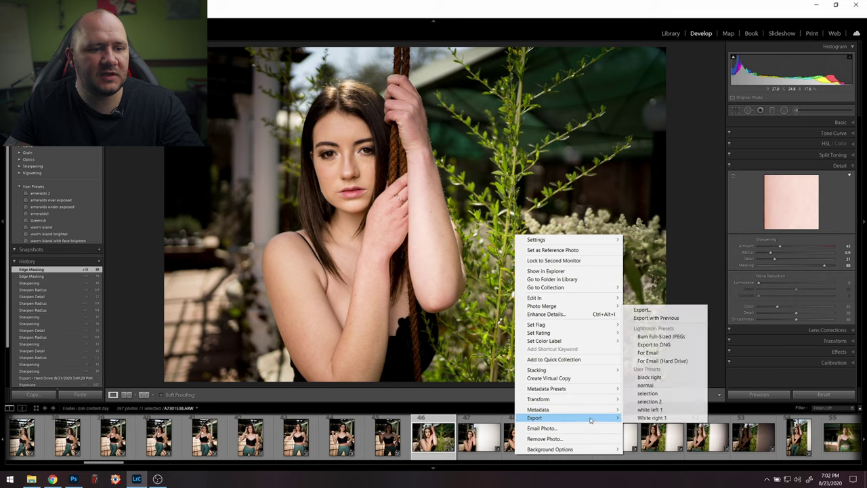
left_click(643, 309)
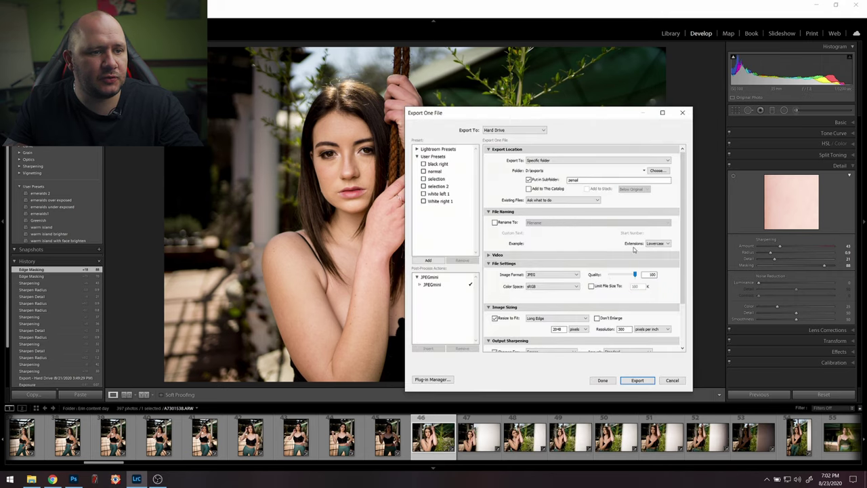
scroll(576, 271, "down", 3)
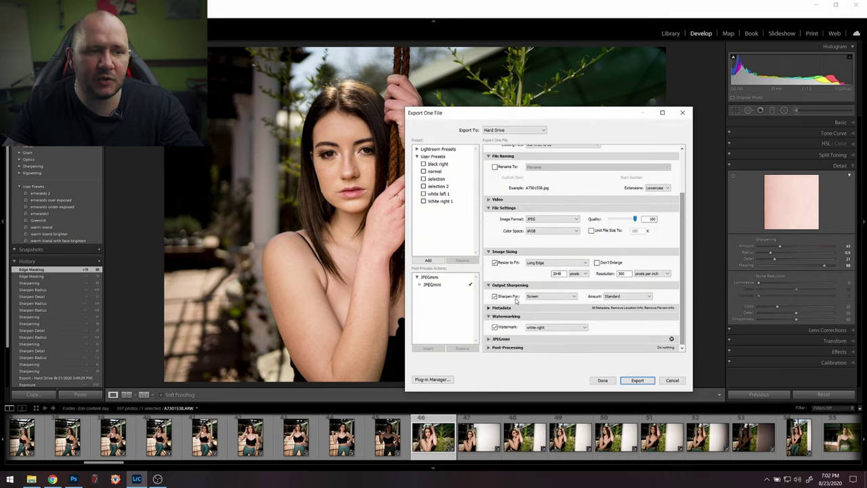
left_click(616, 300)
left_click(627, 312)
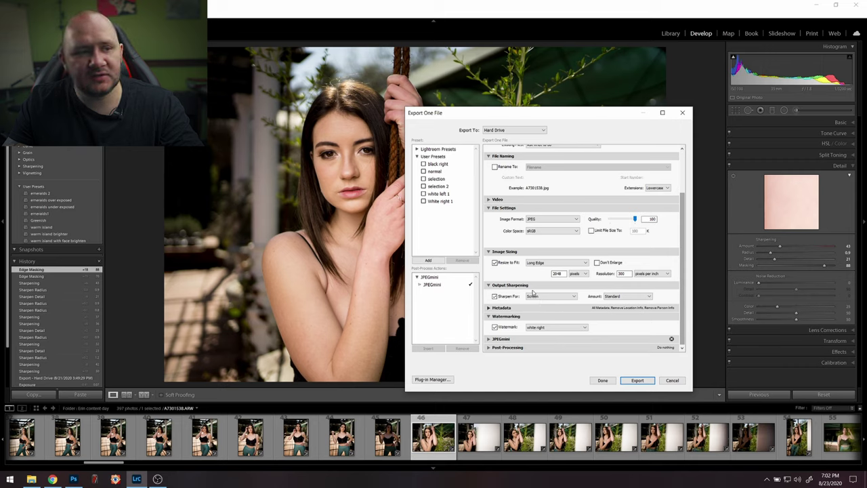
Step: Review the output sharpening media options, keeping Screen selected
left_click(540, 297)
key("Escape")
left_click(551, 297)
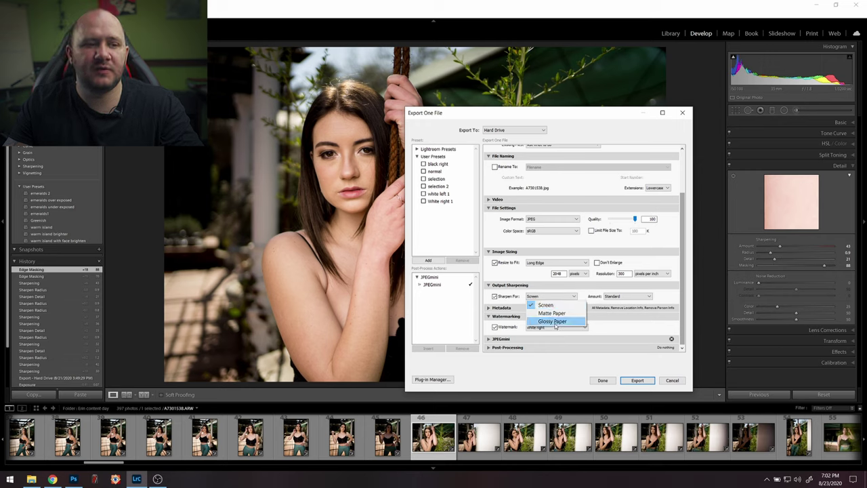
left_click(552, 299)
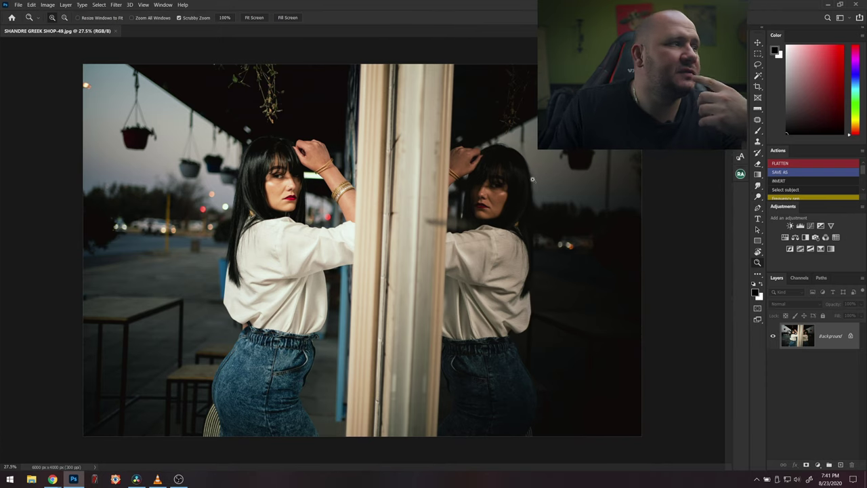
Step: In Photoshop, look over the Sharpen filters and duplicate the portrait's Background layer
left_click(116, 5)
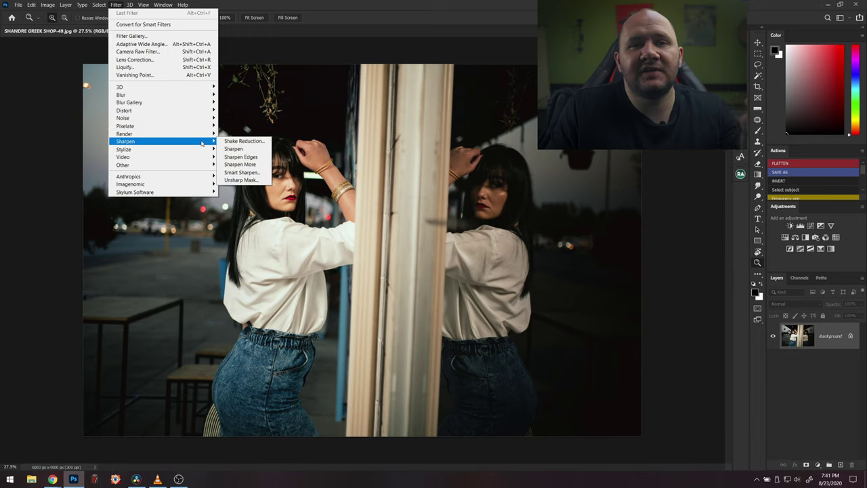
left_click(678, 199)
left_click_drag(268, 184, 352, 204)
right_click(813, 343)
left_click(809, 358)
key("Return")
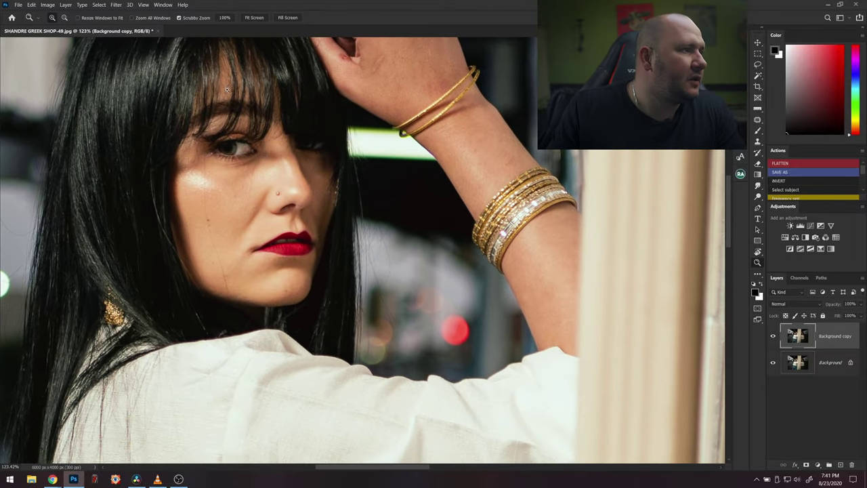
Step: Apply a High Pass filter with a 0.9-pixel radius to the duplicated layer
left_click(113, 6)
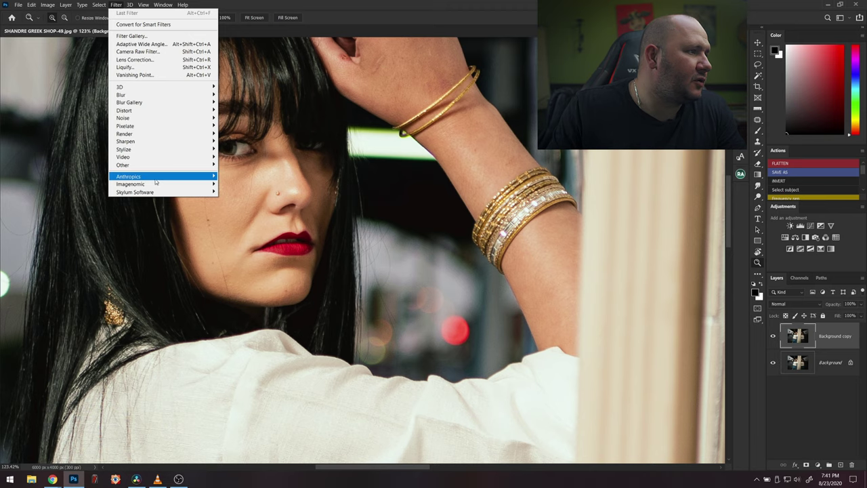
mouse_move(166, 169)
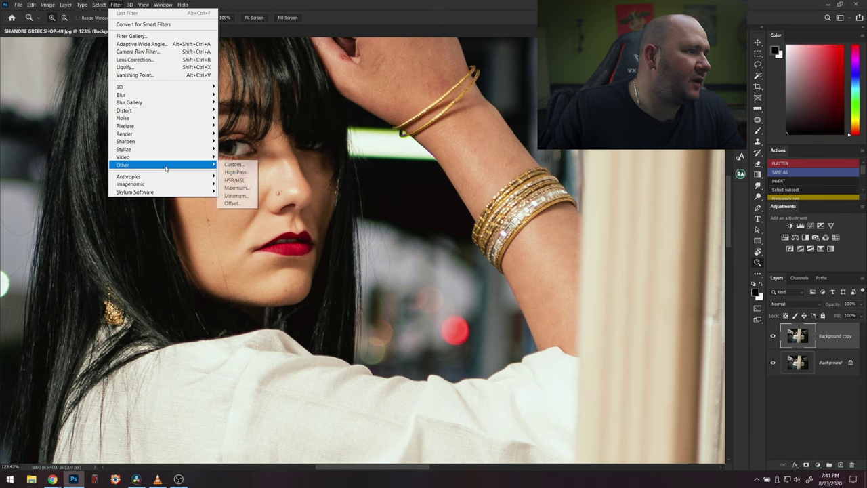
left_click(246, 172)
left_click_drag(392, 103, 483, 79)
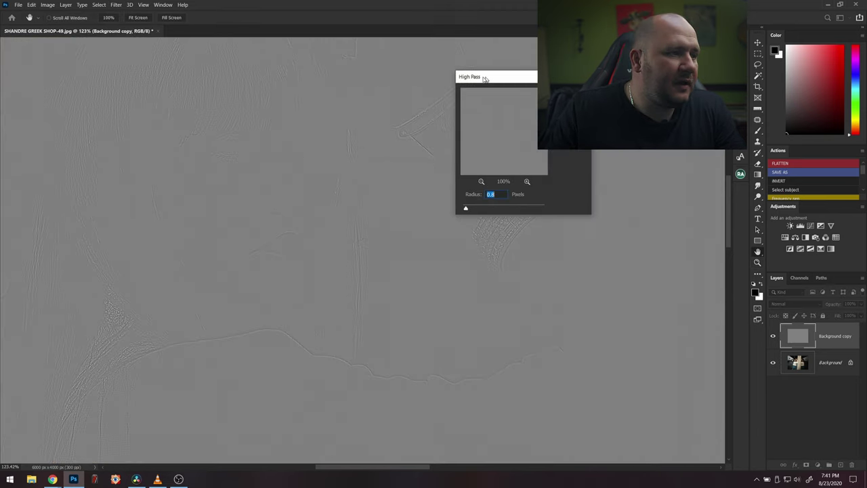
scroll(218, 141, "up", 3)
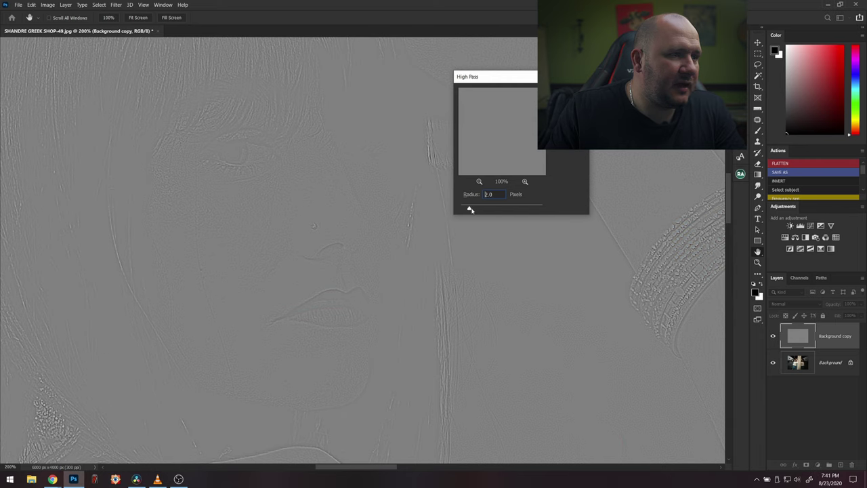
left_click_drag(469, 209, 468, 210)
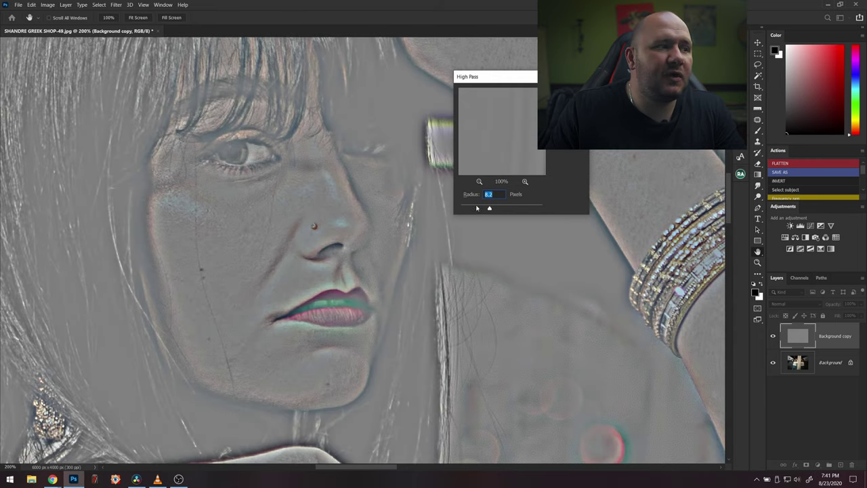
left_click(477, 210)
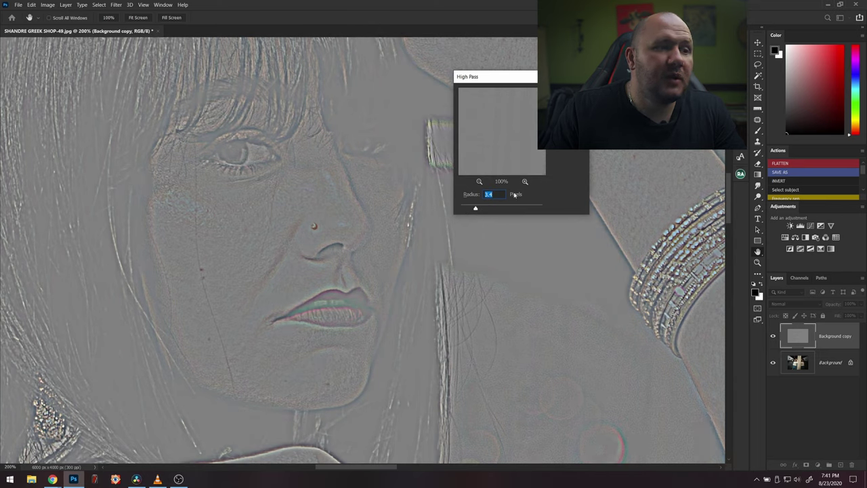
left_click_drag(475, 209, 465, 210)
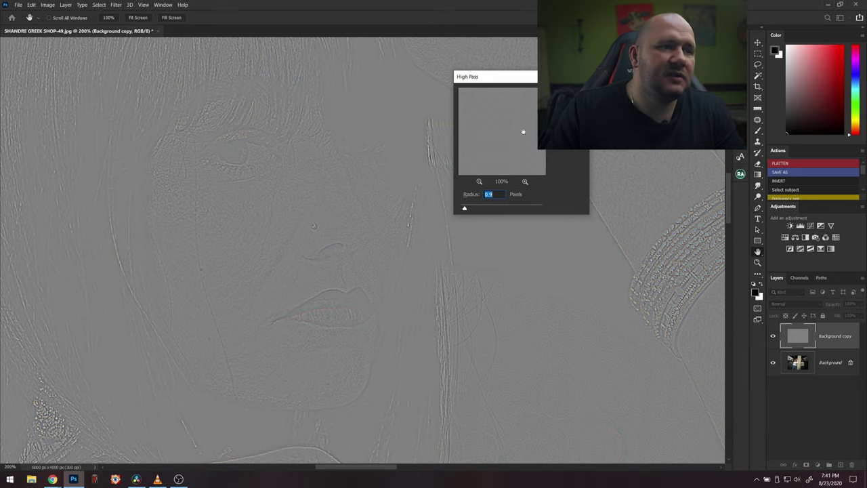
key("Return")
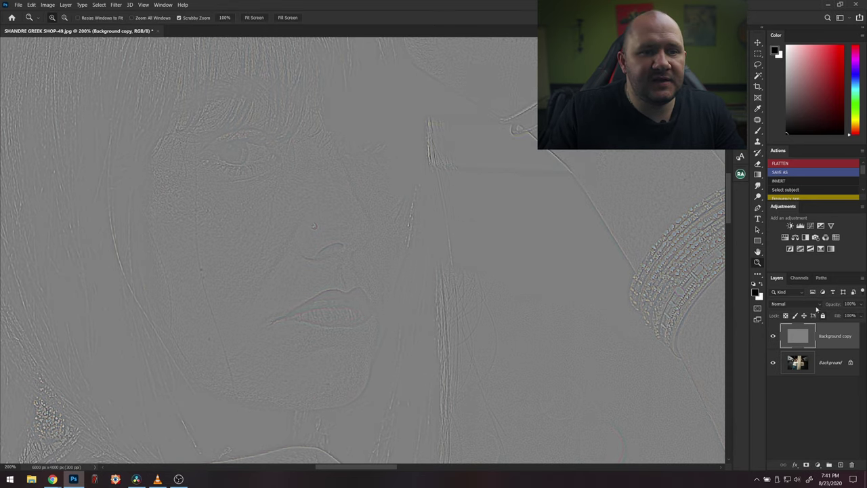
Step: Set the High Pass layer's blend mode to Linear Light and toggle its visibility to compare the sharpening
left_click(817, 310)
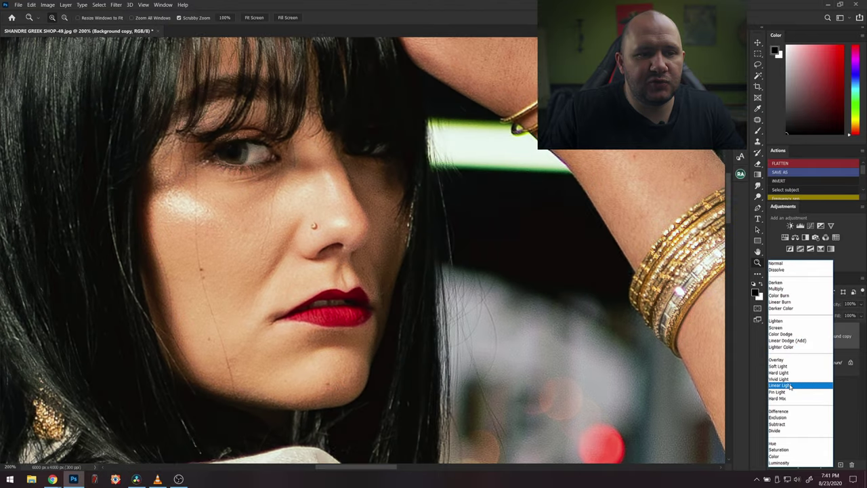
left_click(783, 384)
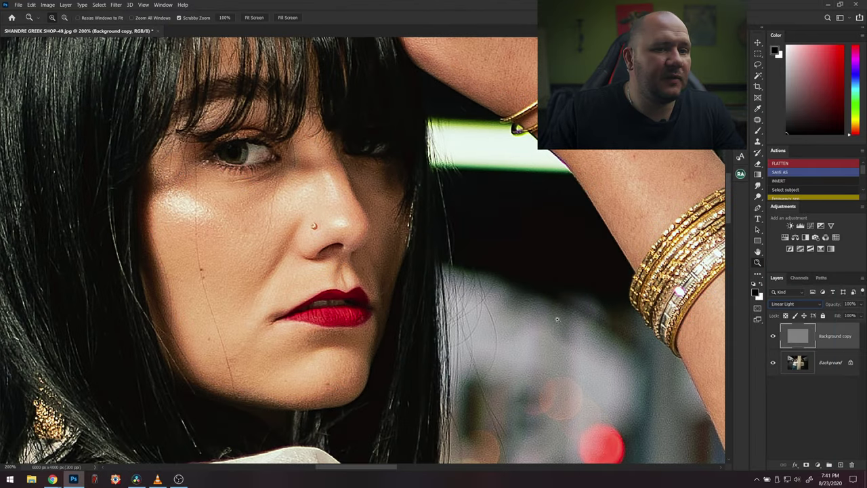
left_click(827, 391)
left_click(775, 337)
left_click(775, 337)
left_click(775, 338)
left_click_drag(719, 349, 532, 293)
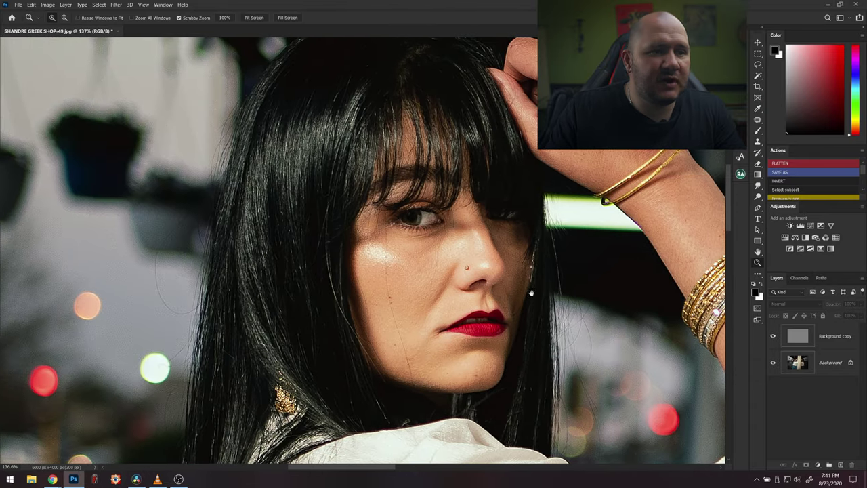
Step: Reduce the High Pass layer's opacity to 75%
left_click(828, 343)
left_click(829, 306)
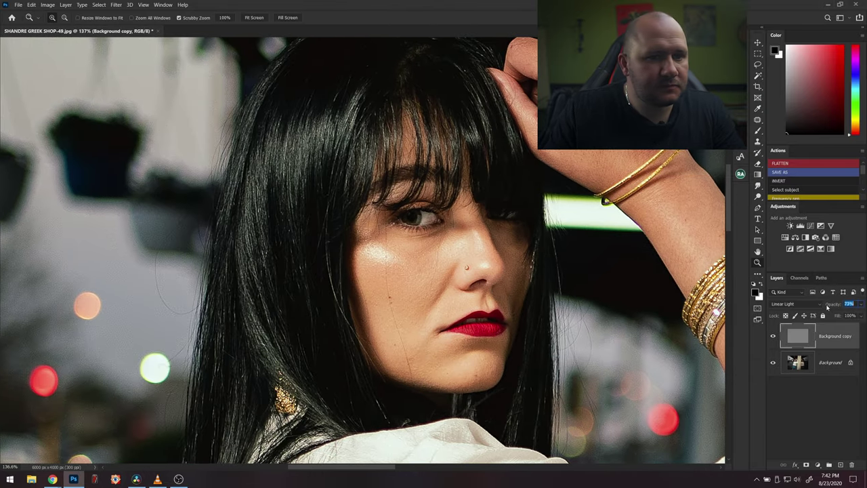
key("Return")
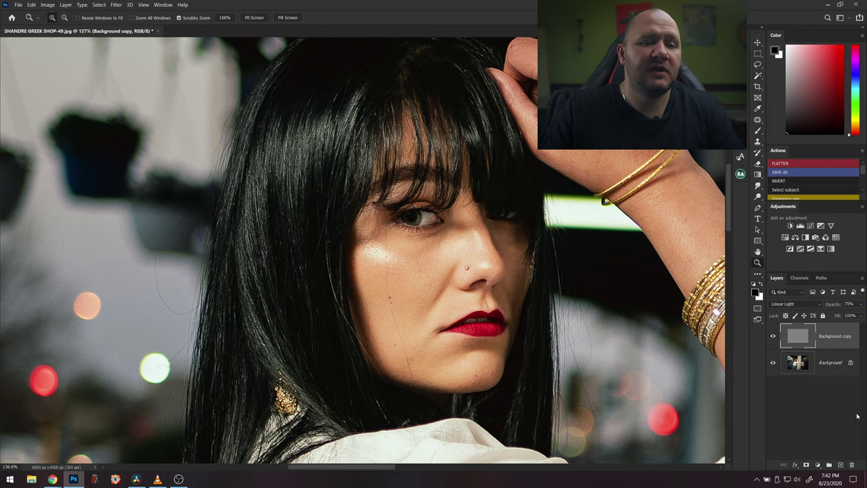
Step: Add a black layer mask to the High Pass layer, paint white over the face with the Brush, and check the whole image
left_click(806, 465, "alt")
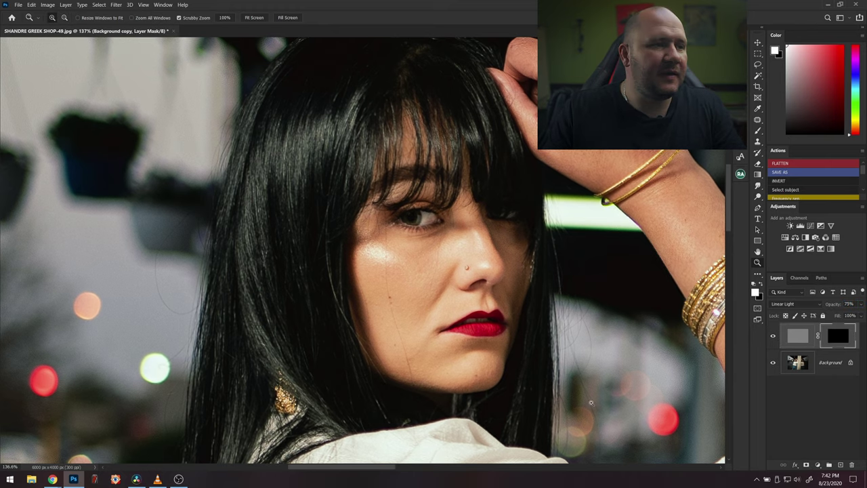
left_click(758, 133)
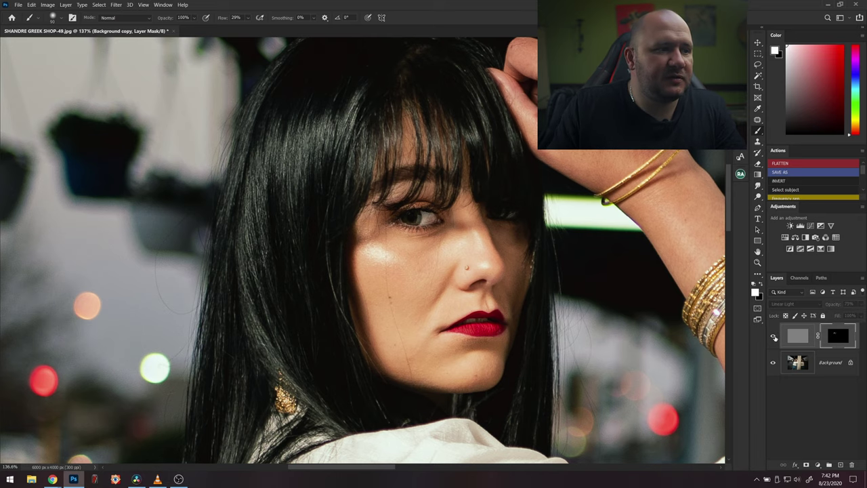
scroll(366, 251, "down", 3)
scroll(437, 207, "down", 4)
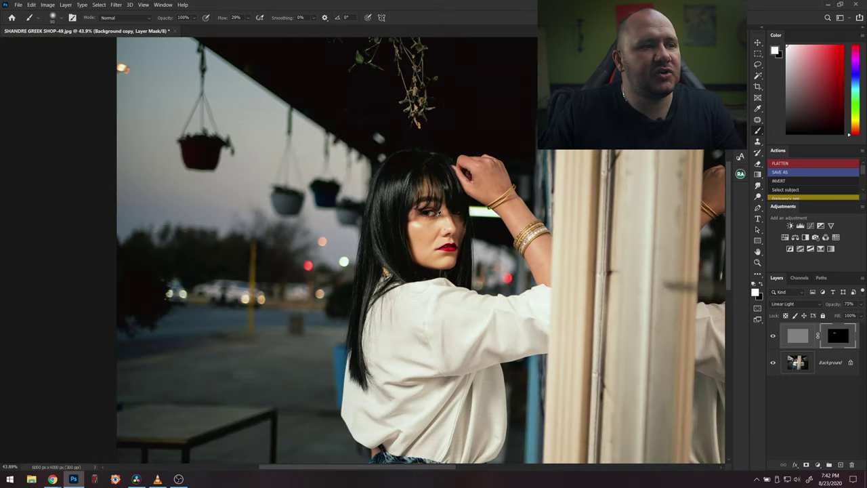